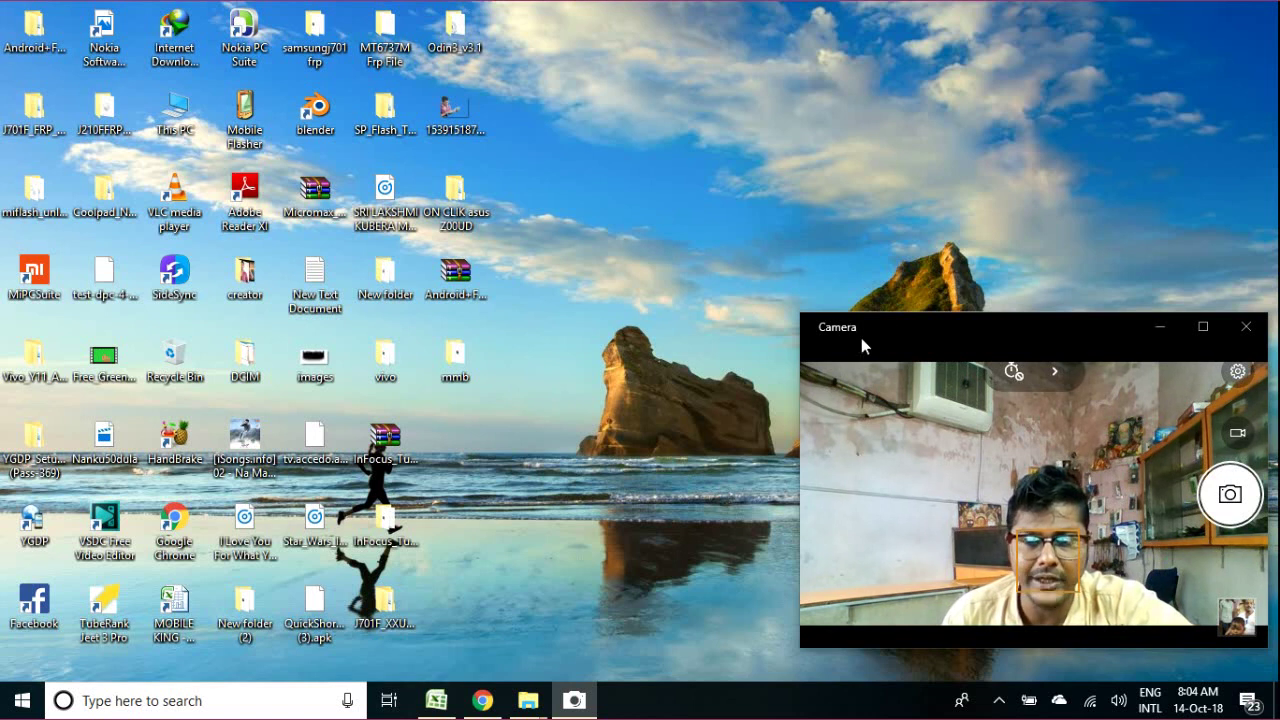
Open the mmb folder from the desktop and minimize the Camera window
{"action": "left_click", "coordinate": [463, 358]}
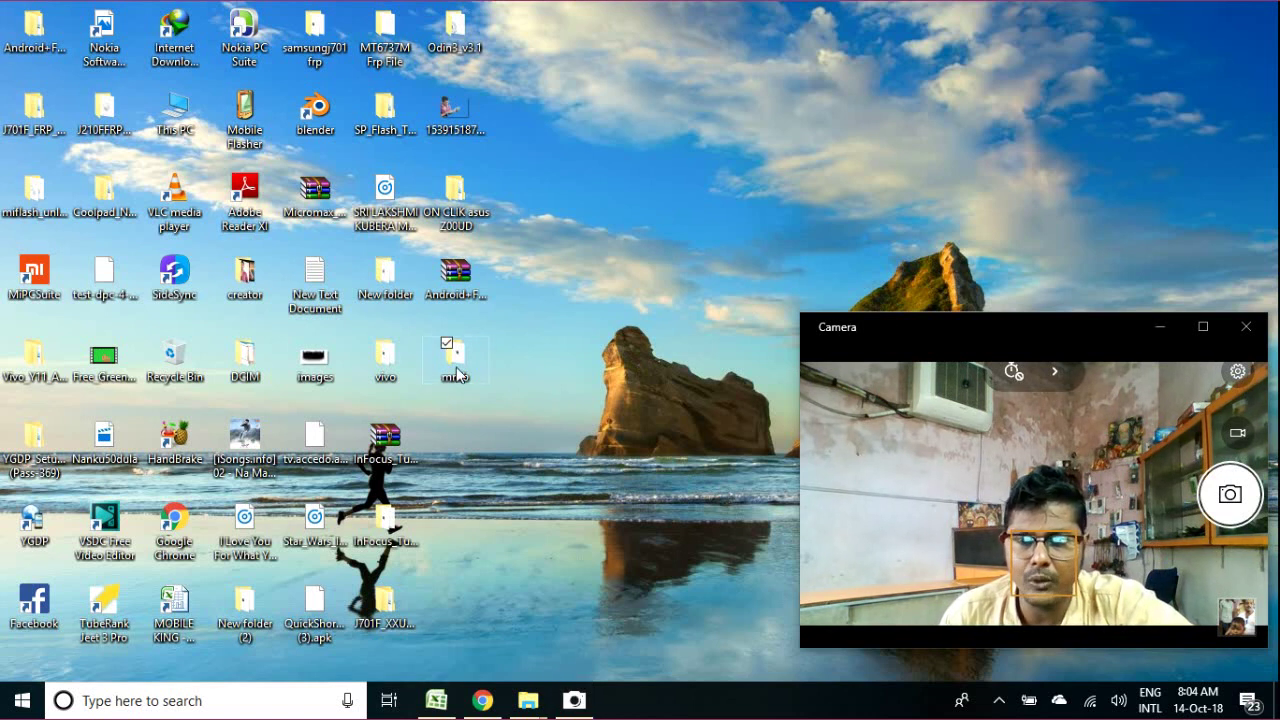
{"action": "key", "text": "Return"}
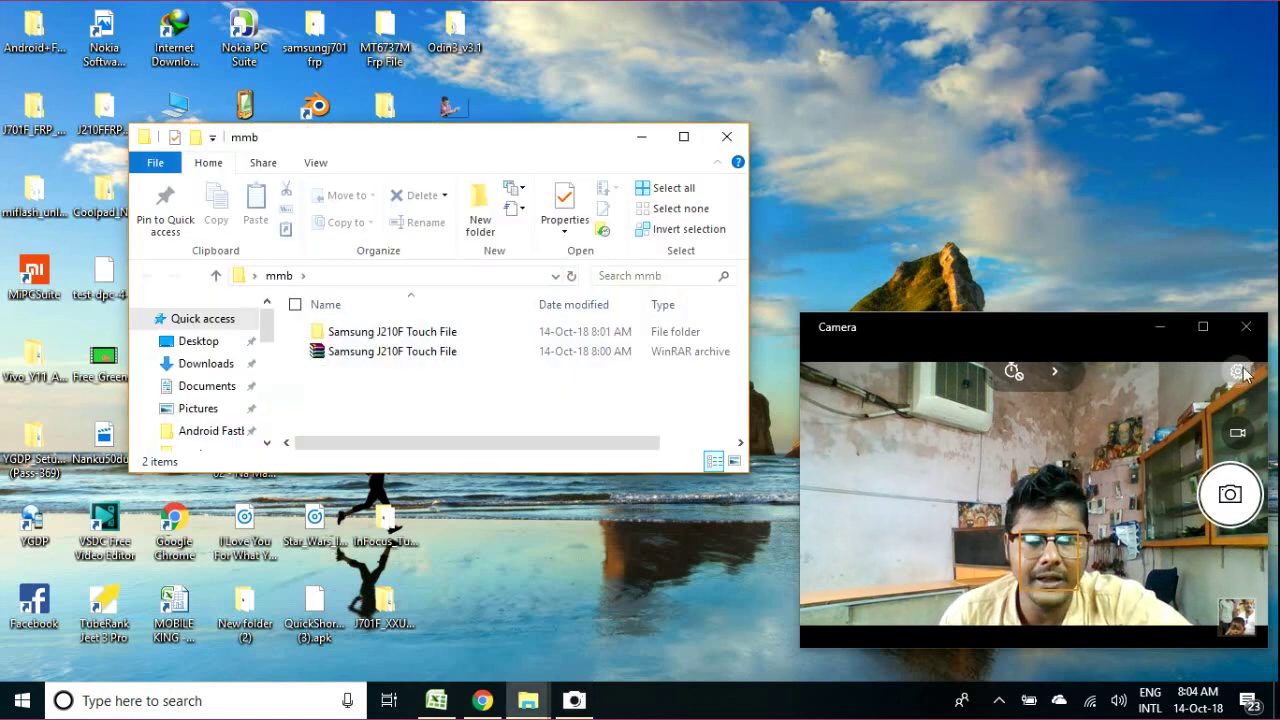
{"action": "left_click", "coordinate": [1160, 326]}
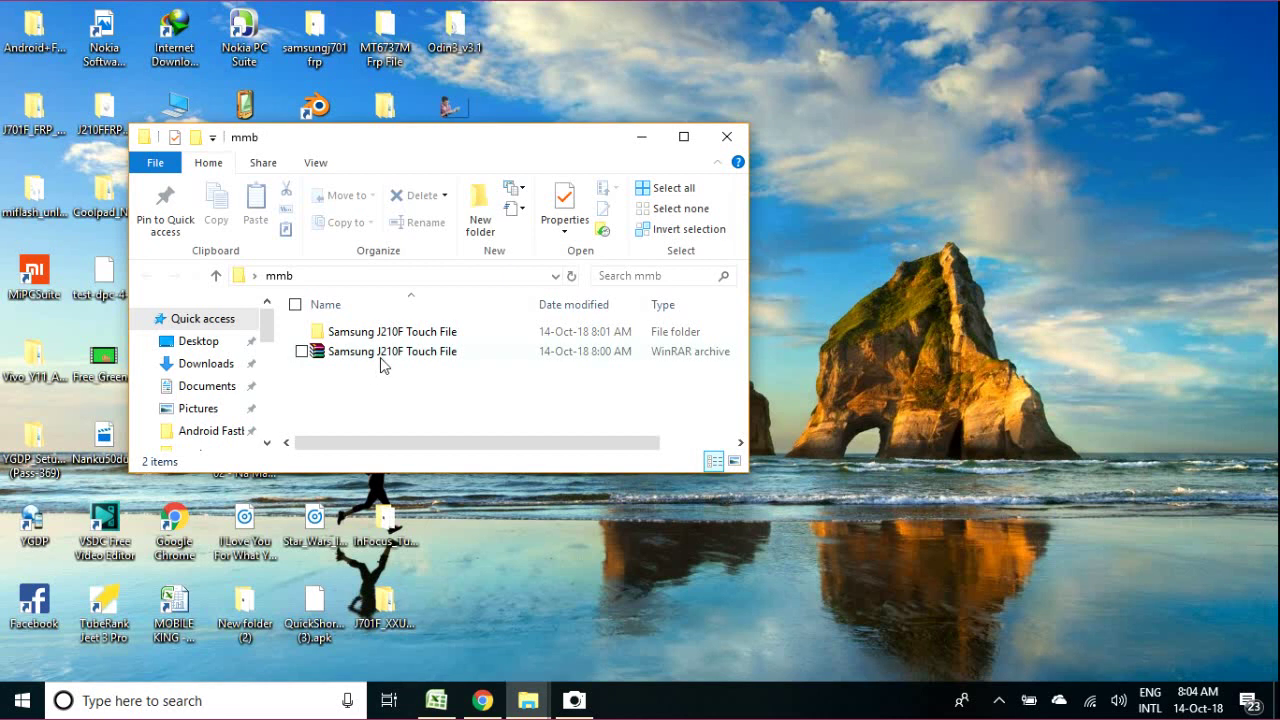
Launch the Odin3 v3.12.5 application from the Odin3 V3.12.5 folder inside the nested Samsung J210F Touch File folders
{"action": "mouse_move", "coordinate": [393, 367]}
{"action": "double_click", "coordinate": [382, 338]}
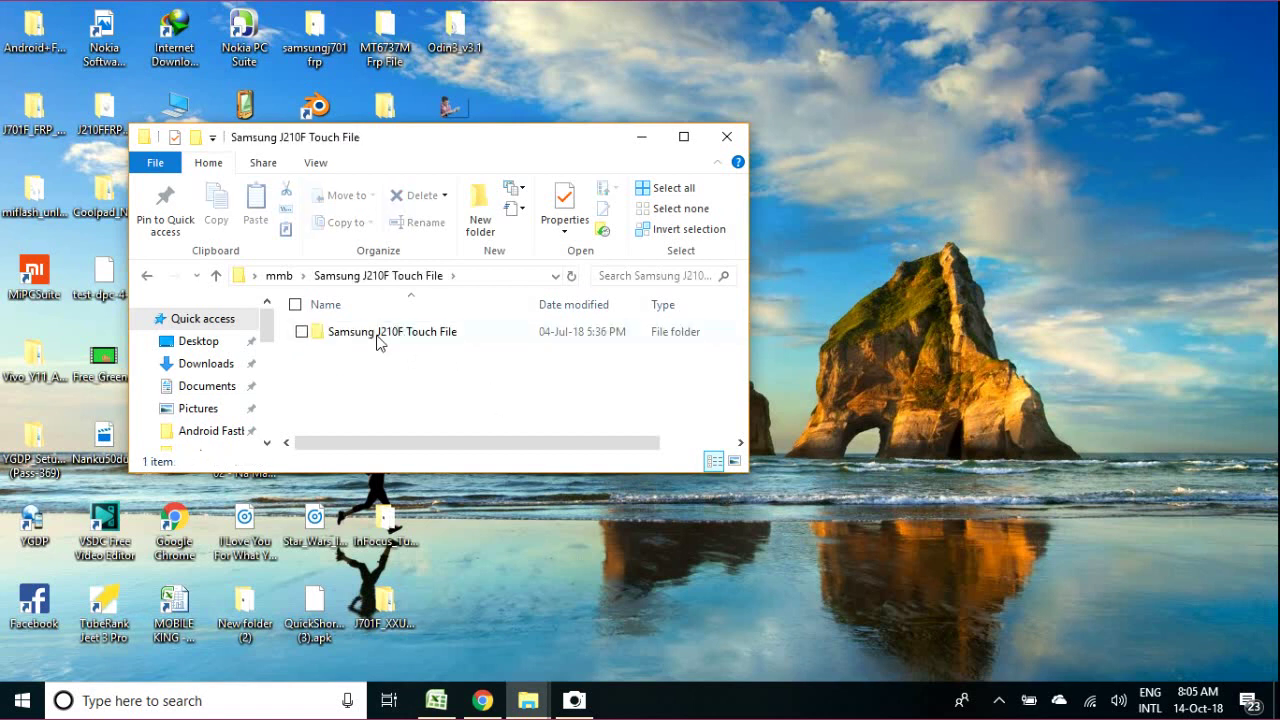
{"action": "double_click", "coordinate": [378, 335]}
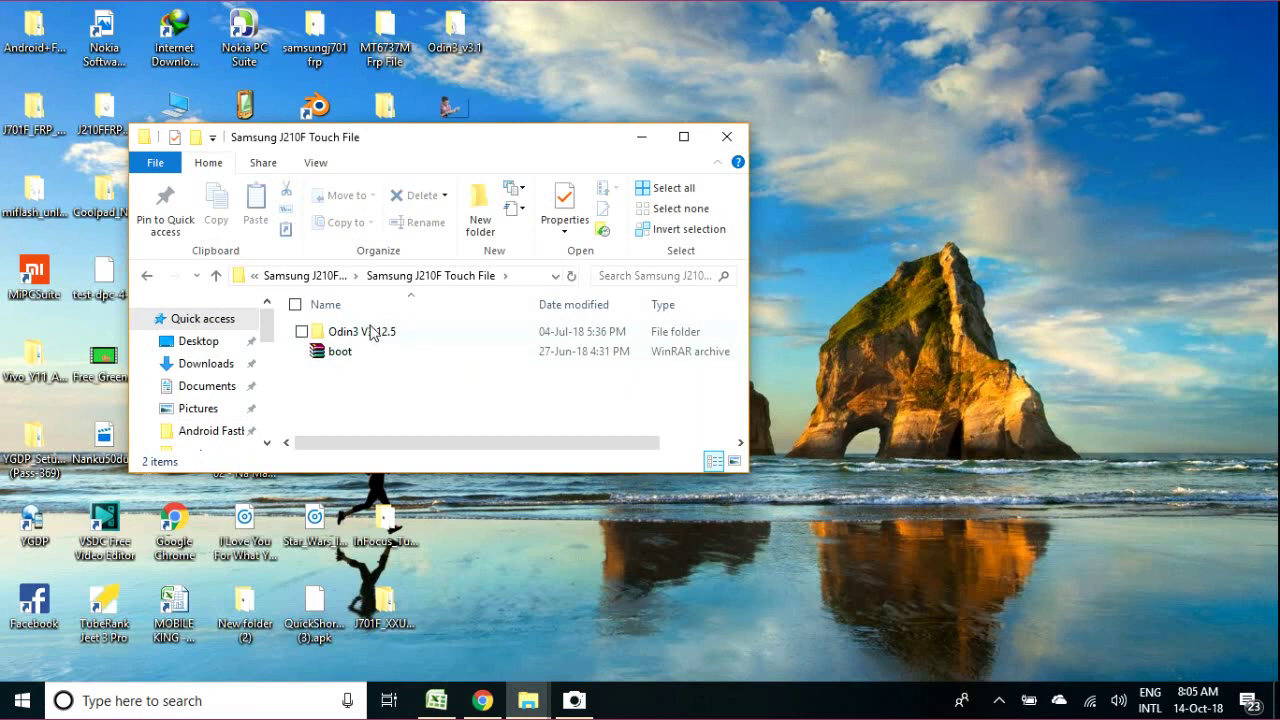
{"action": "left_click", "coordinate": [368, 338]}
{"action": "double_click", "coordinate": [368, 338]}
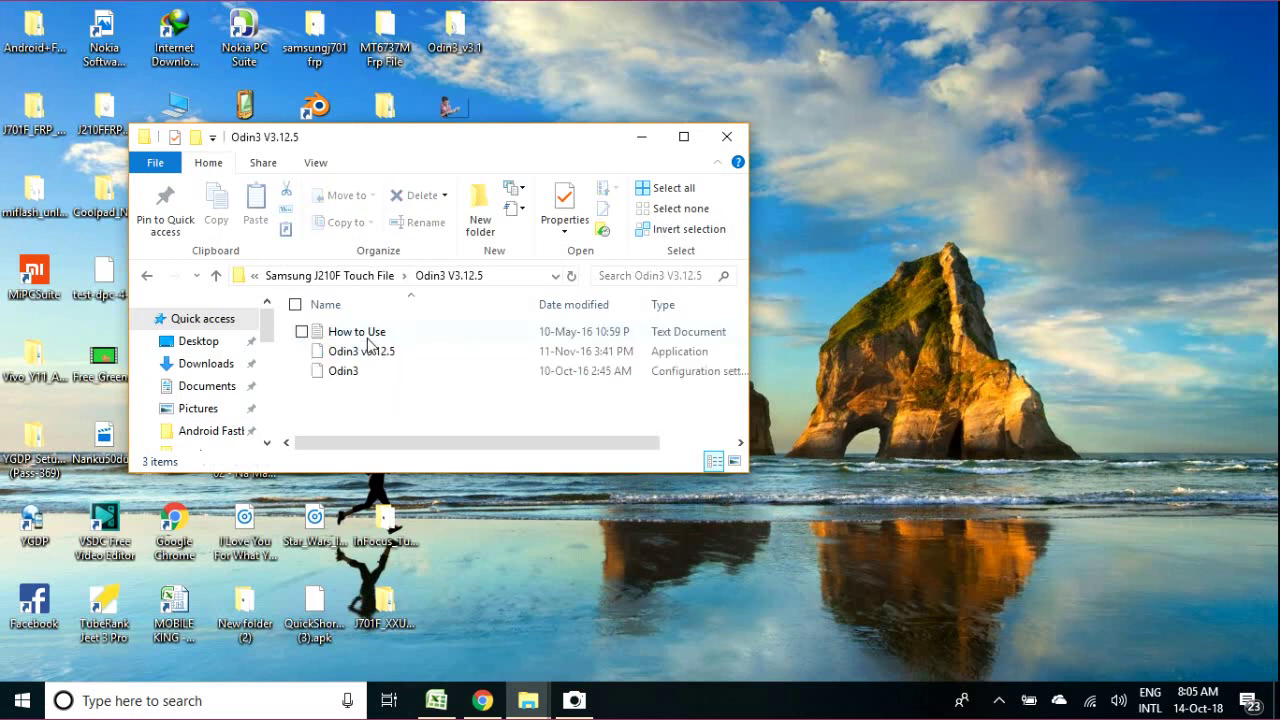
{"action": "double_click", "coordinate": [370, 355]}
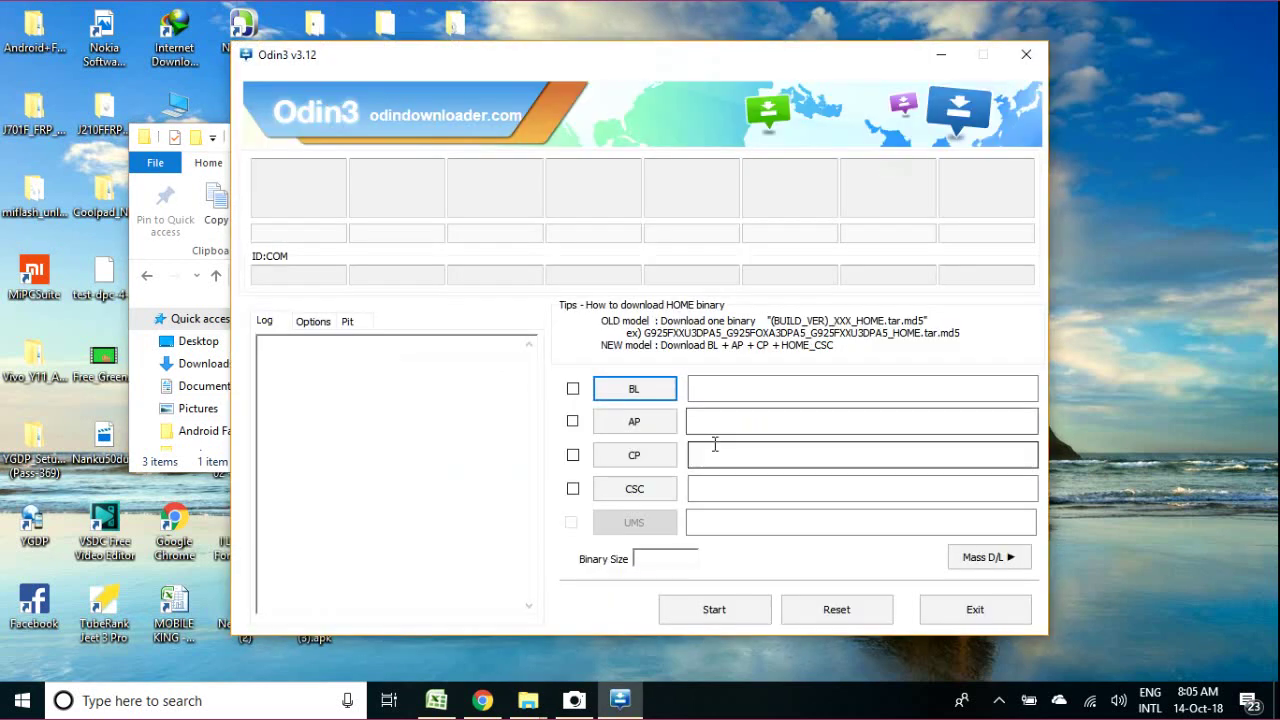
Open the file chooser for the AP slot and look through the Downloads folder for the firmware file
{"action": "left_click", "coordinate": [646, 430]}
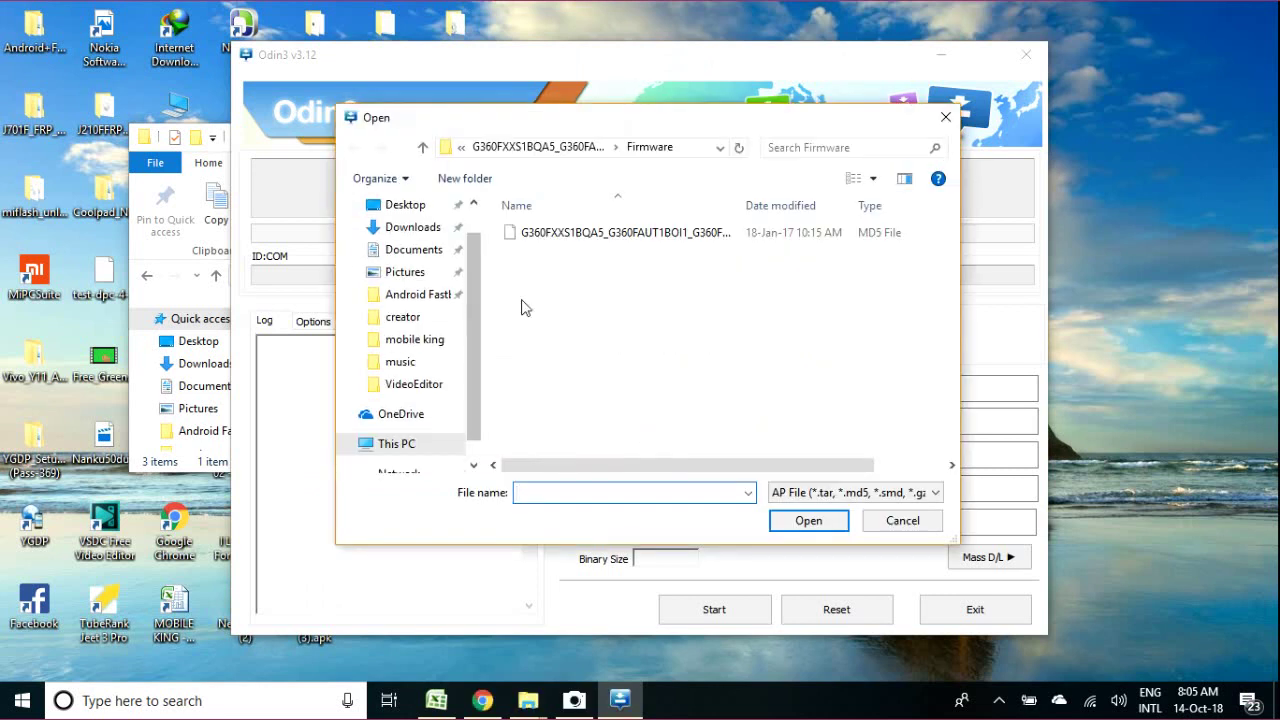
{"action": "left_click", "coordinate": [414, 209]}
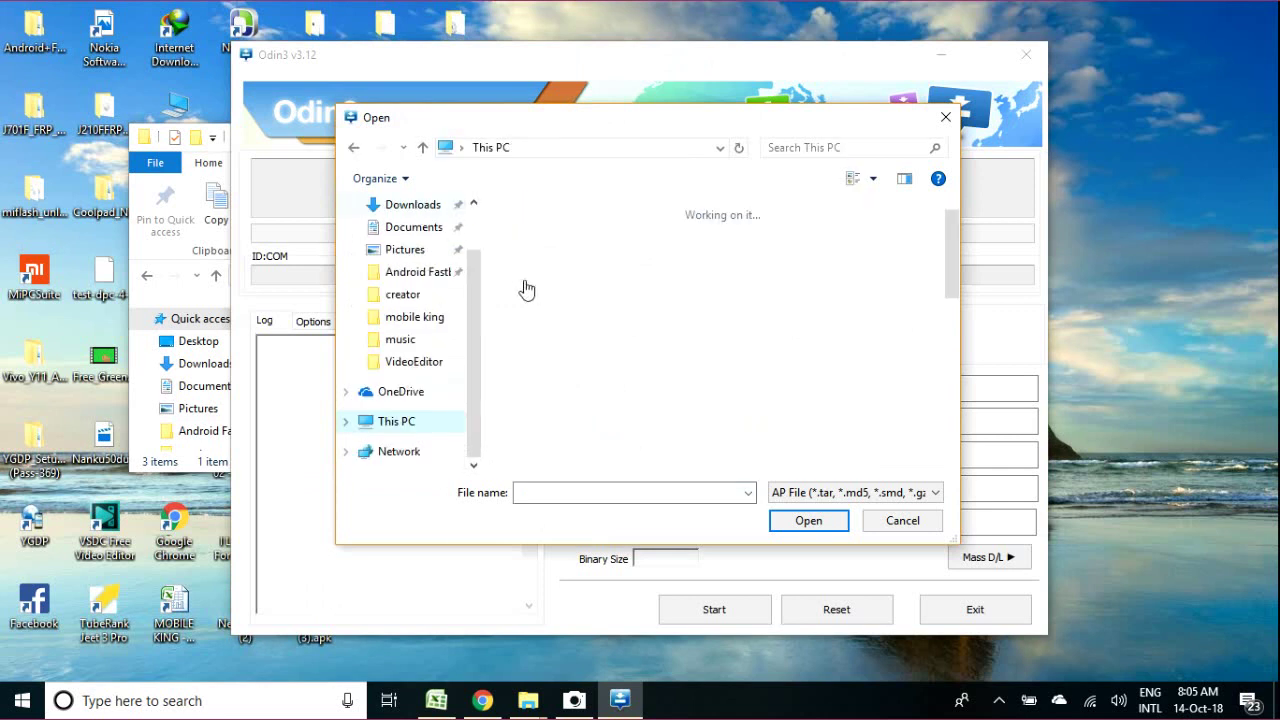
{"action": "left_click", "coordinate": [433, 211]}
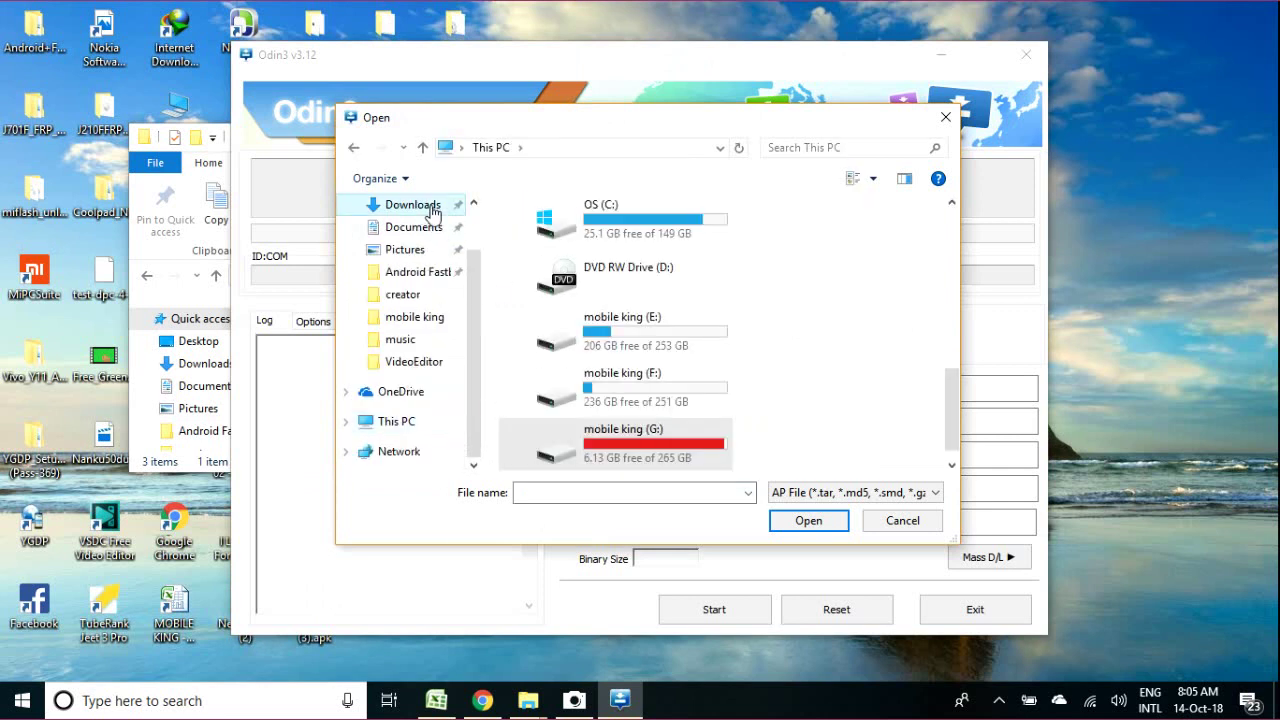
{"action": "scroll", "coordinate": [745, 375], "scroll_direction": "down", "scroll_amount": 5}
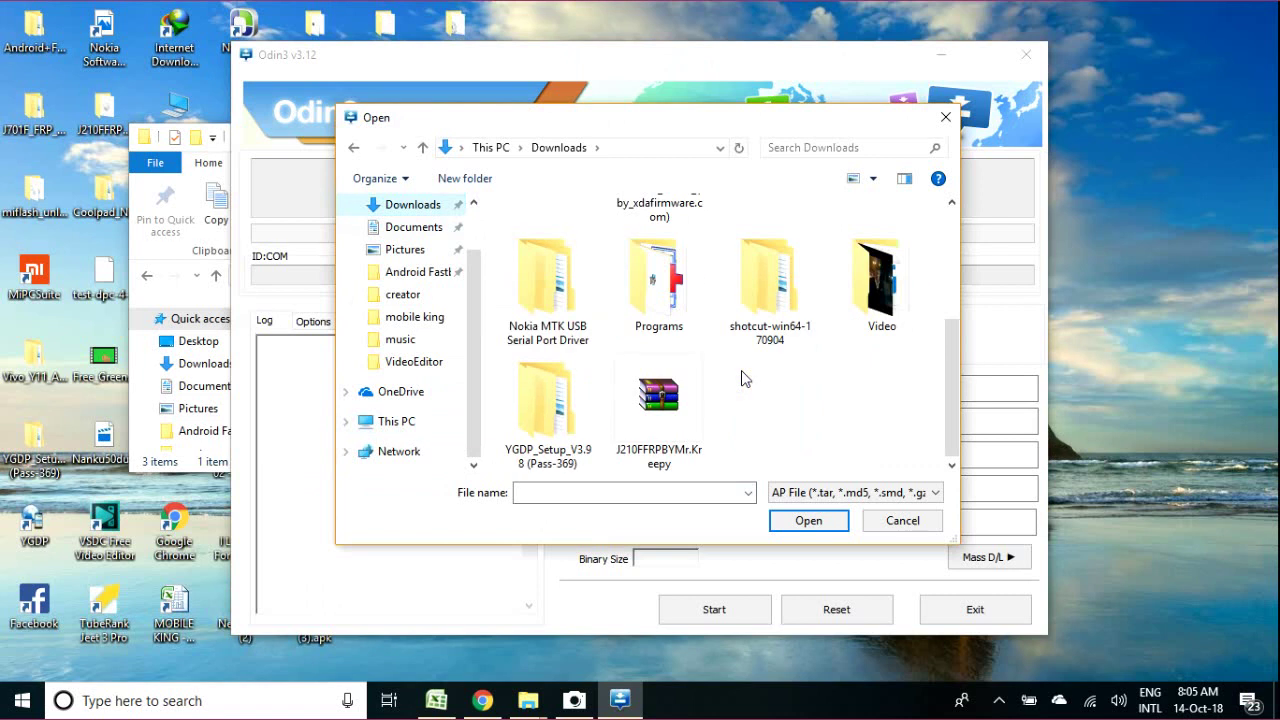
{"action": "scroll", "coordinate": [745, 378], "scroll_direction": "up", "scroll_amount": 3}
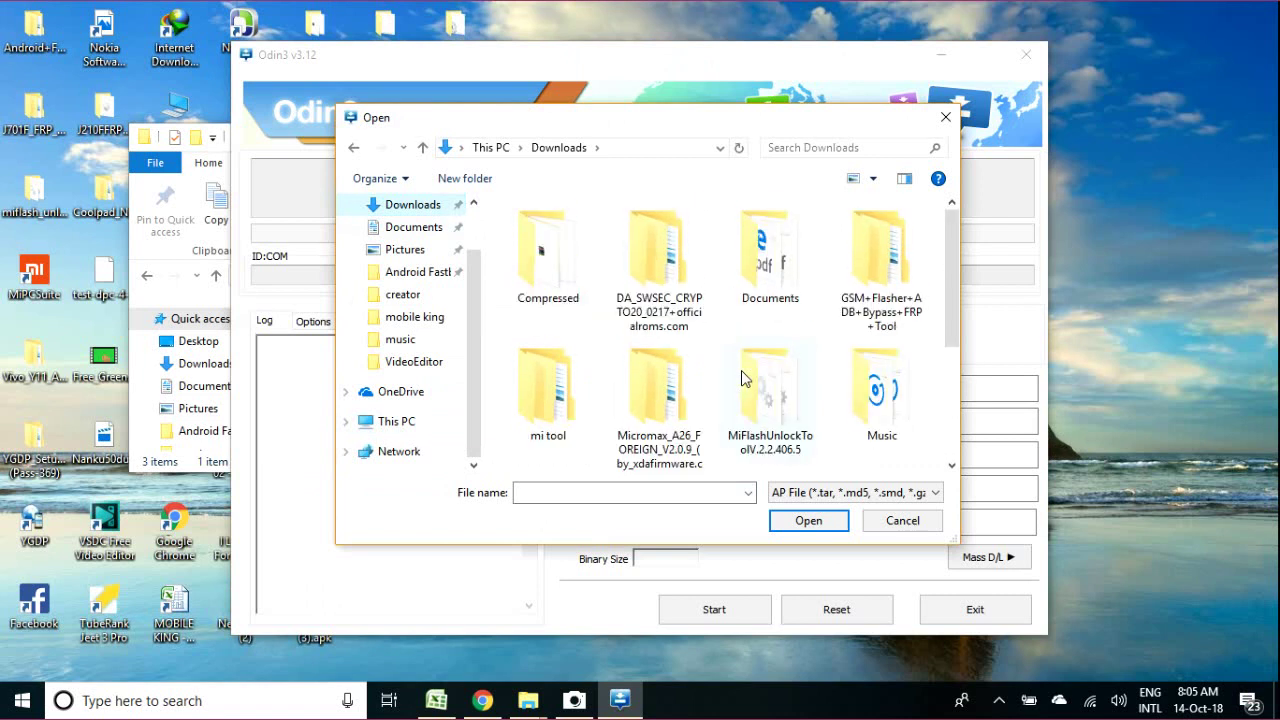
{"action": "key", "text": "m"}
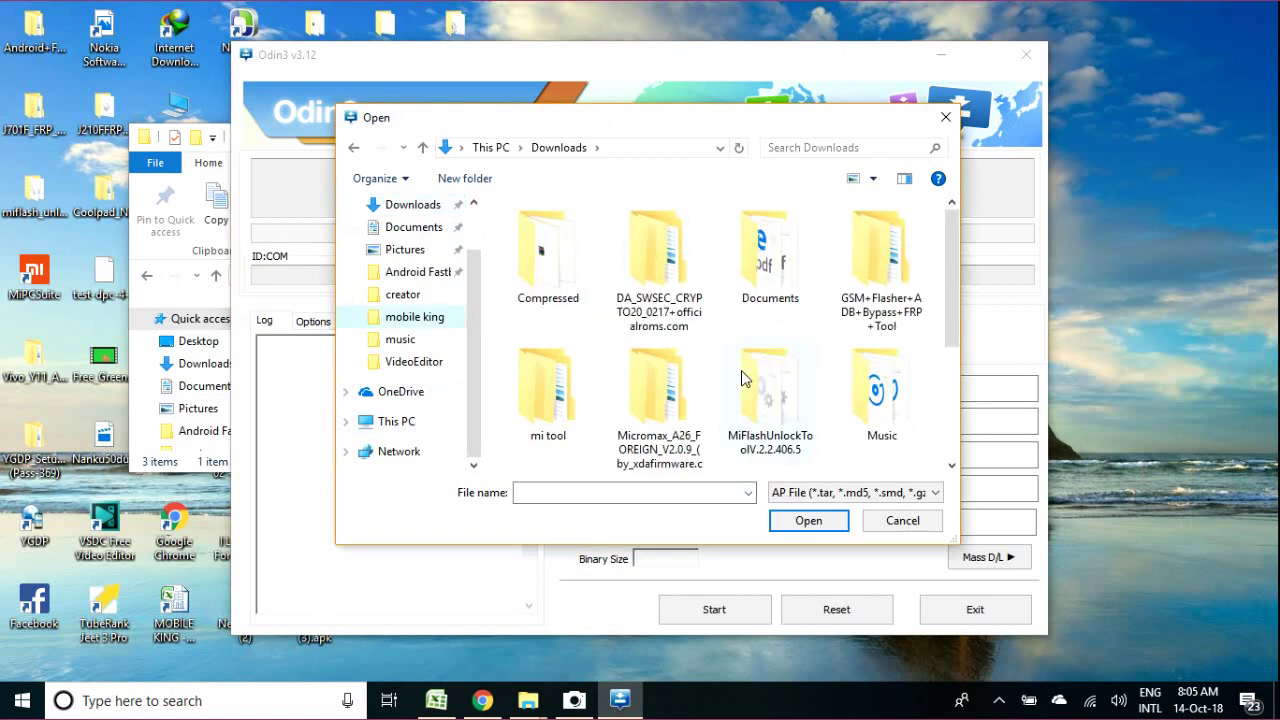
{"action": "scroll", "coordinate": [741, 370], "scroll_direction": "down", "scroll_amount": 3}
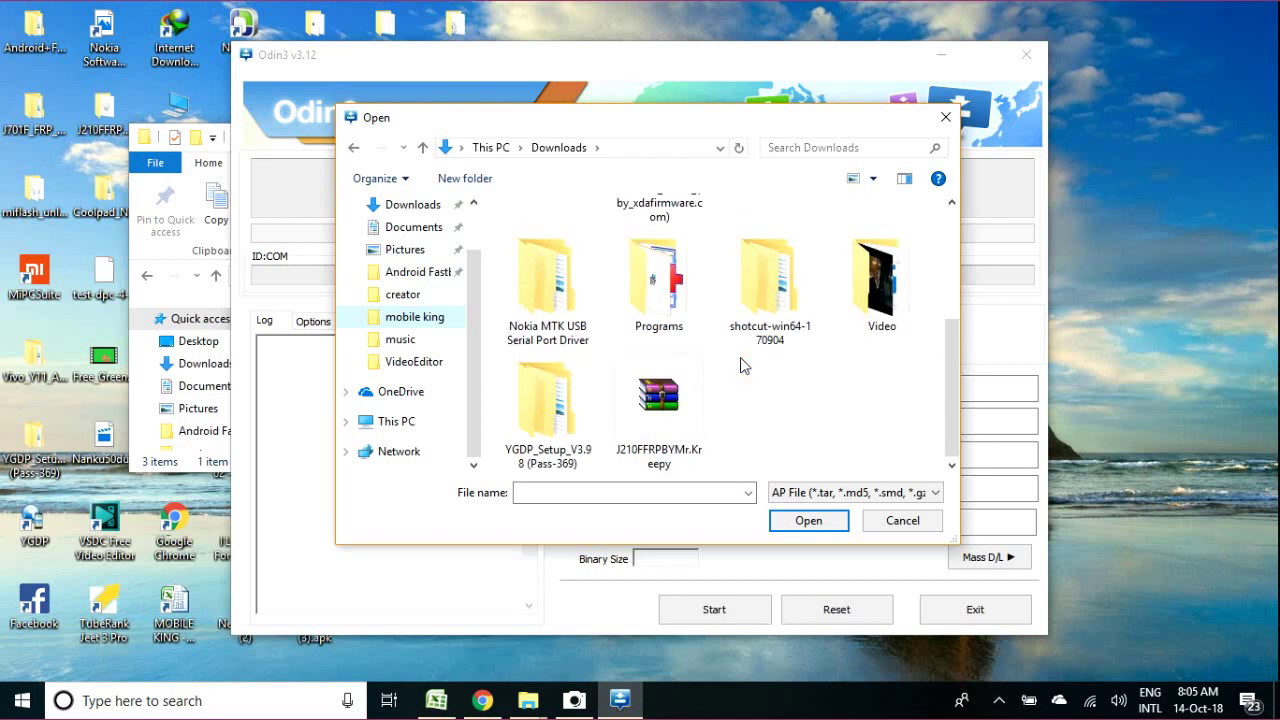
{"action": "scroll", "coordinate": [428, 272], "scroll_direction": "up", "scroll_amount": 2}
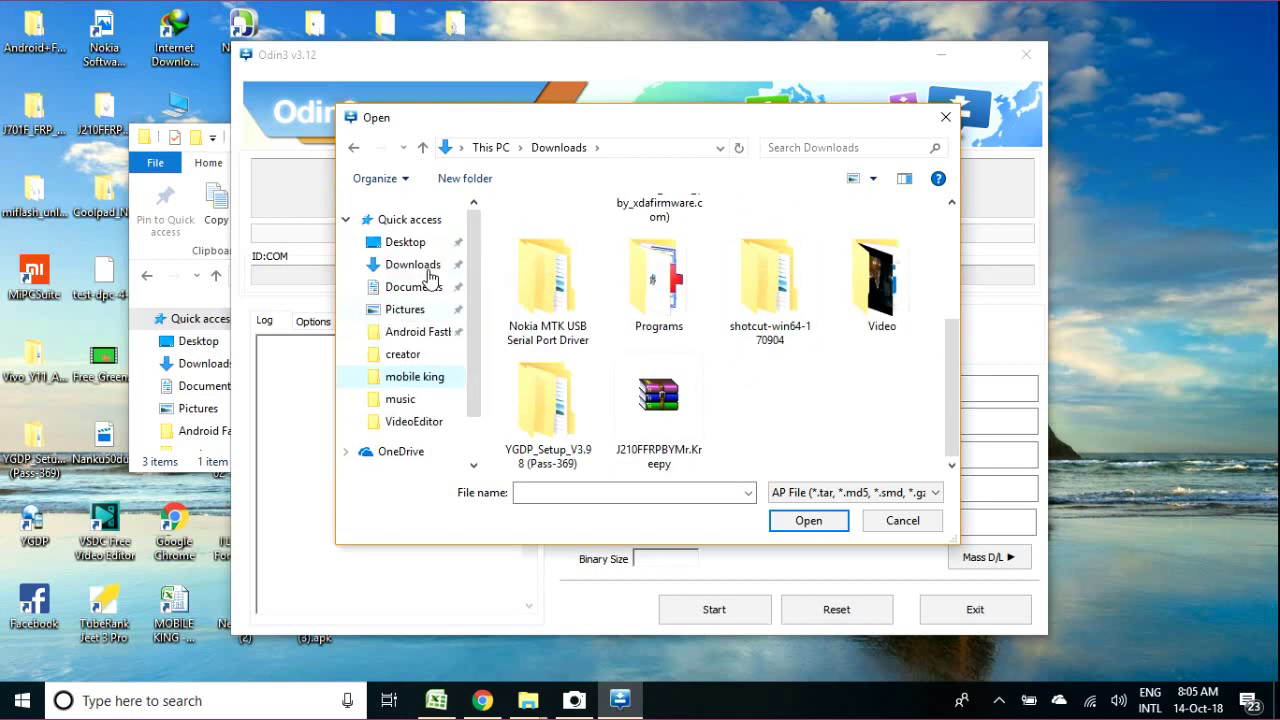
Load the boot archive into the AP slot from the nested Samsung J210F Touch File folders in the desktop's mmb folder
{"action": "left_click", "coordinate": [406, 243]}
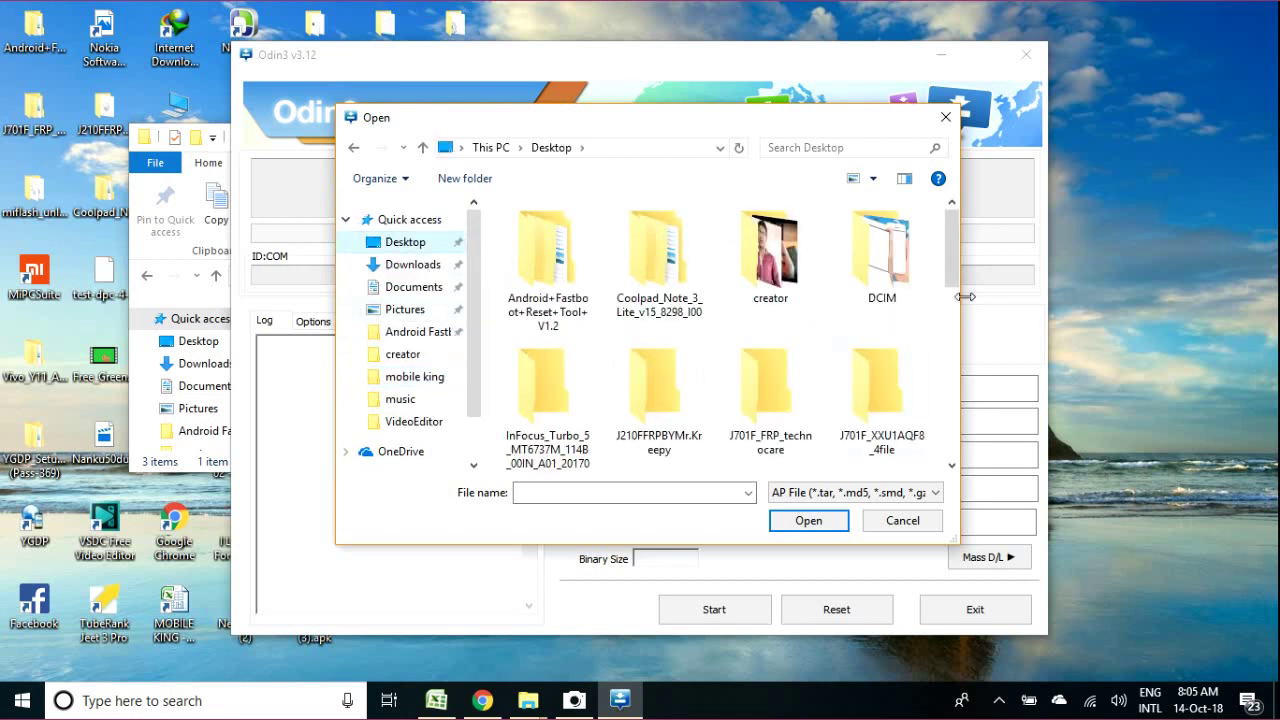
{"action": "scroll", "coordinate": [866, 360], "scroll_direction": "down", "scroll_amount": 6}
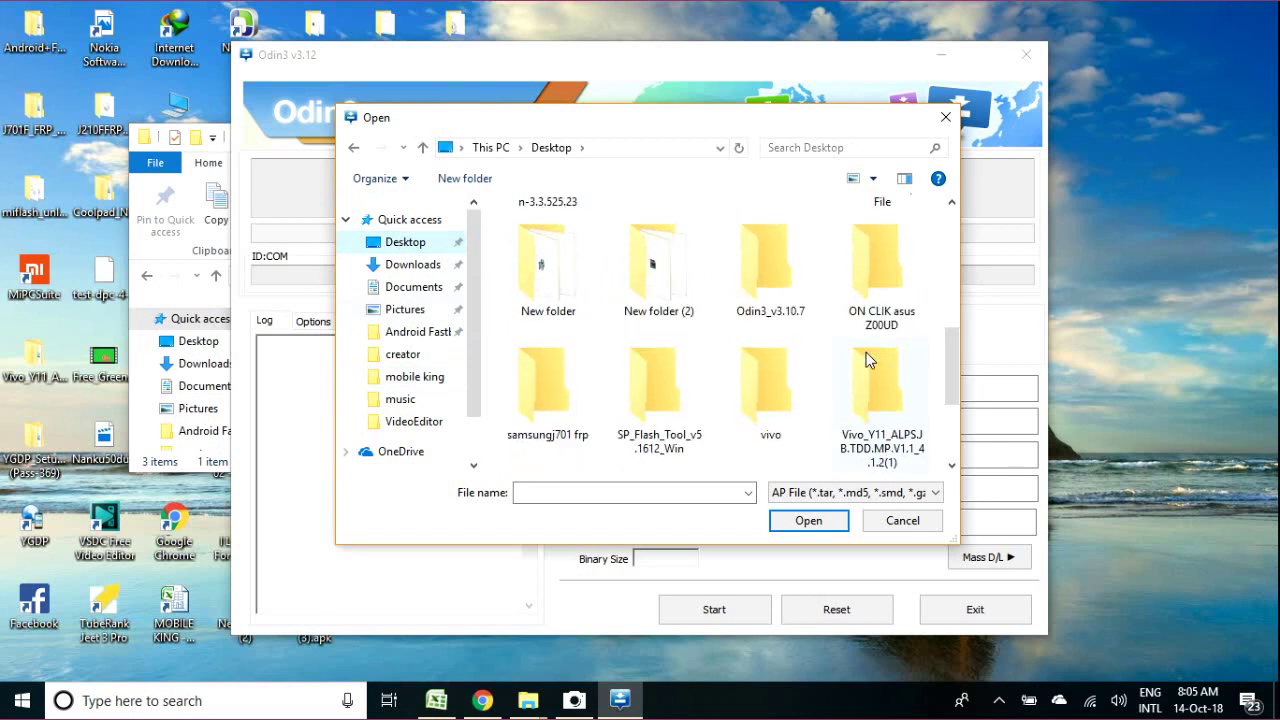
{"action": "scroll", "coordinate": [866, 360], "scroll_direction": "down", "scroll_amount": 2}
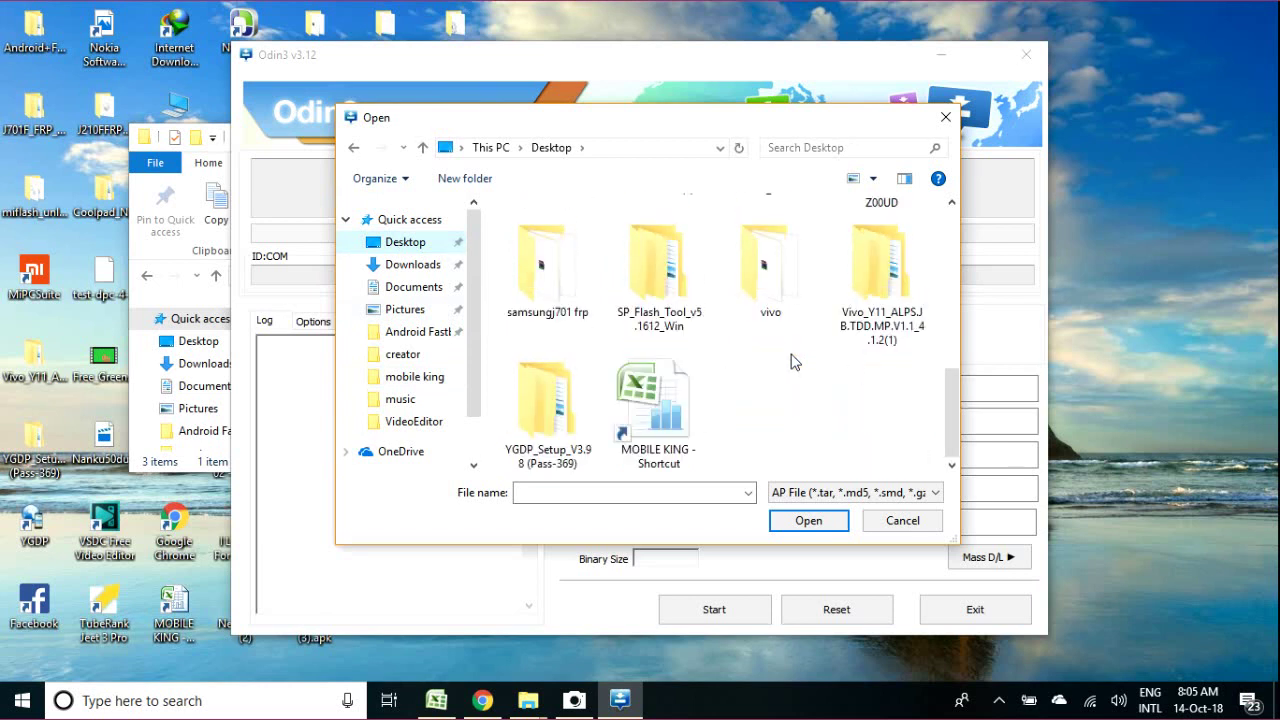
{"action": "scroll", "coordinate": [795, 362], "scroll_direction": "up", "scroll_amount": 5}
{"action": "scroll", "coordinate": [791, 309], "scroll_direction": "up", "scroll_amount": 2}
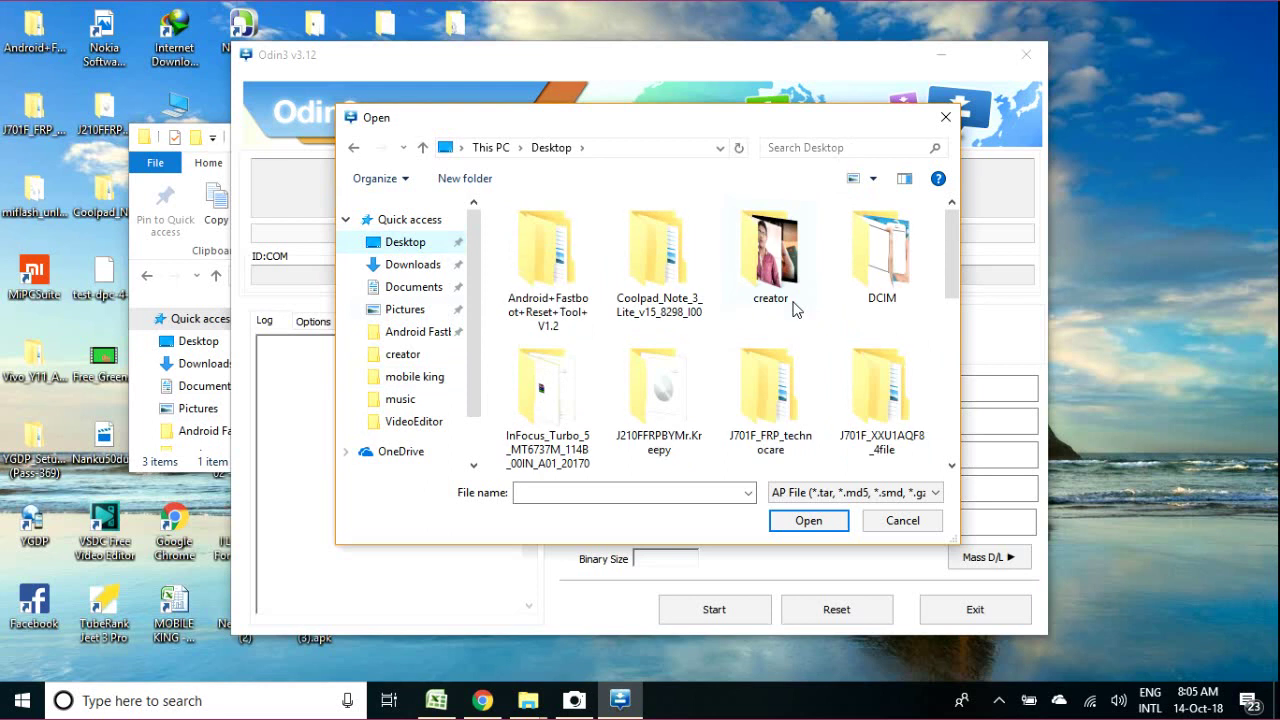
{"action": "scroll", "coordinate": [793, 309], "scroll_direction": "down", "scroll_amount": 5}
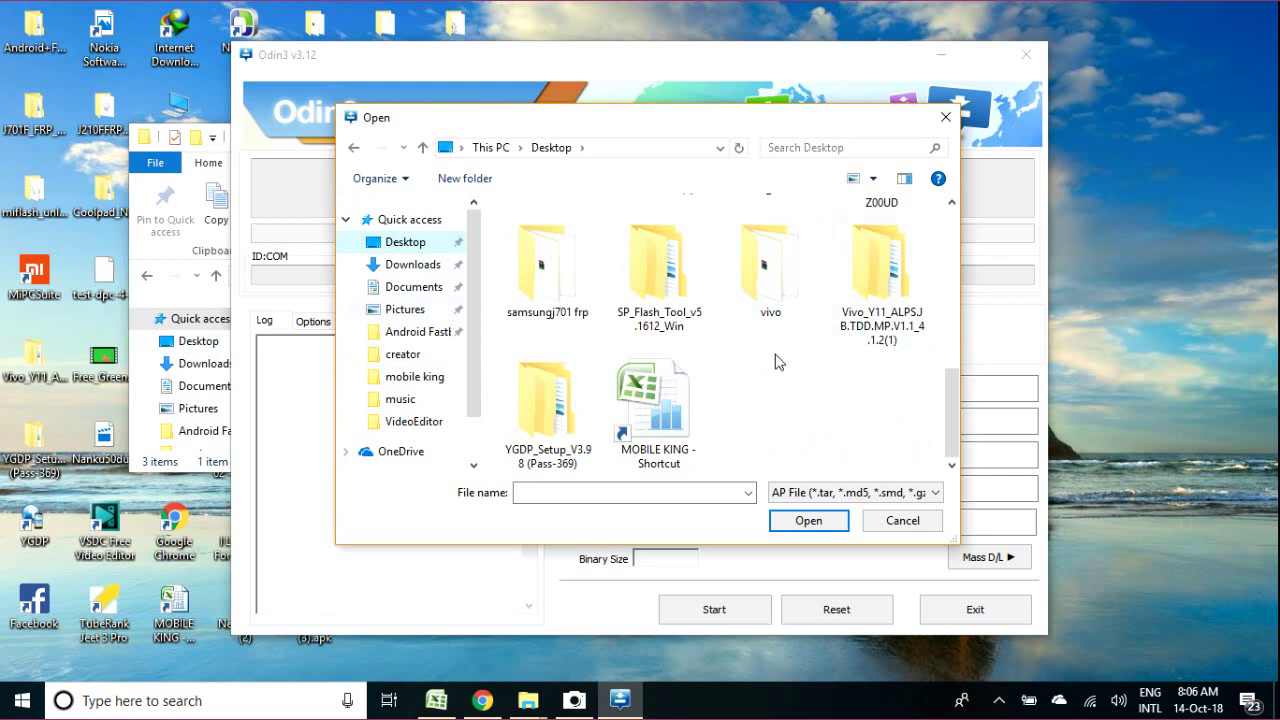
{"action": "scroll", "coordinate": [779, 362], "scroll_direction": "up", "scroll_amount": 5}
{"action": "double_click", "coordinate": [659, 398]}
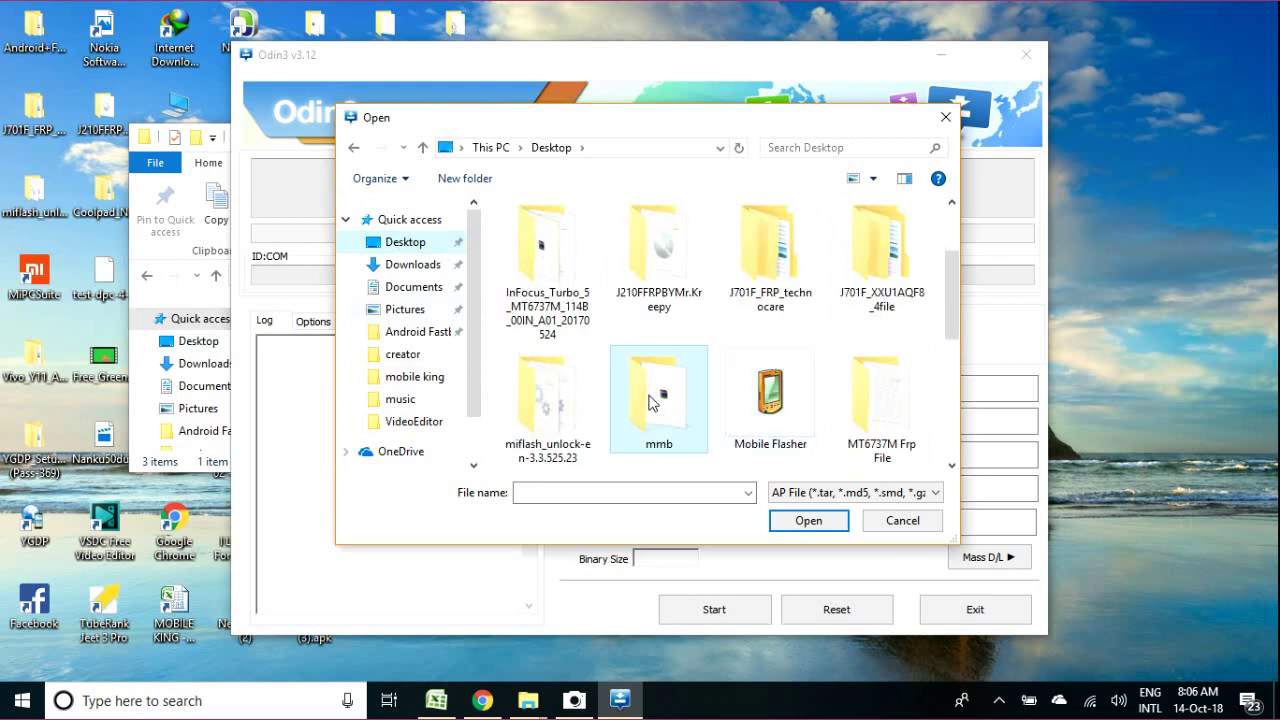
{"action": "double_click", "coordinate": [594, 236]}
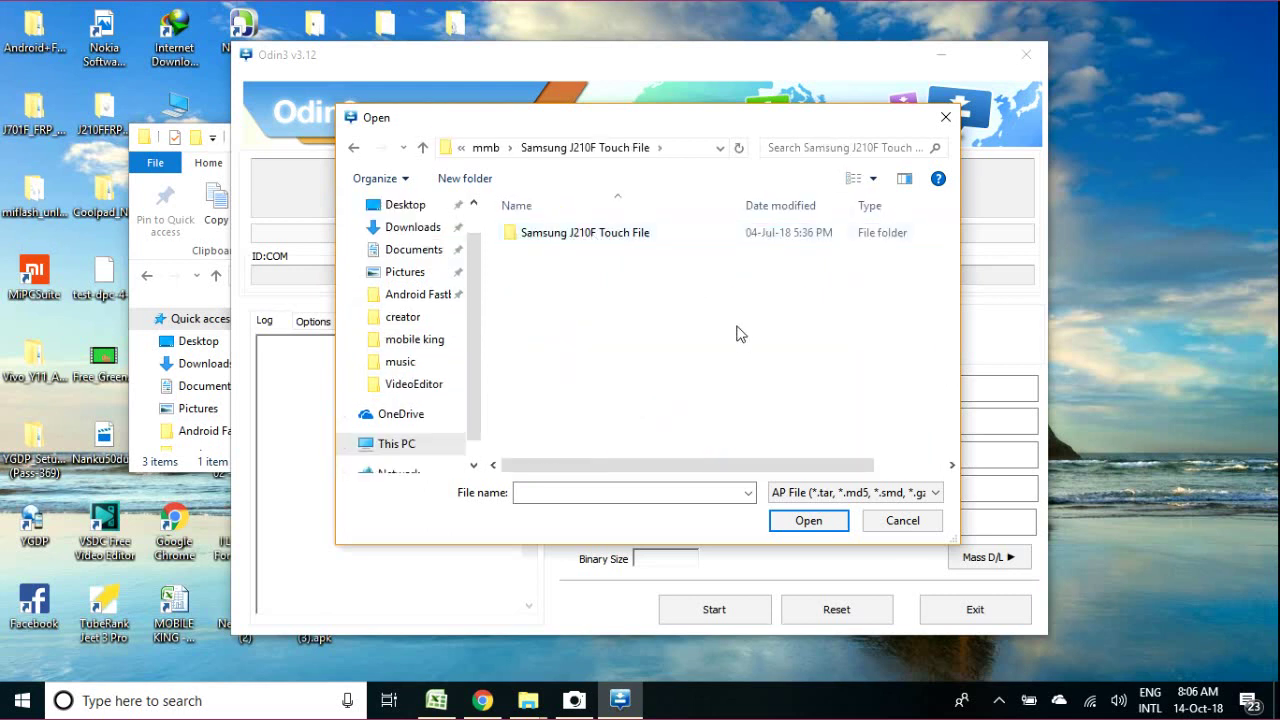
{"action": "double_click", "coordinate": [592, 236]}
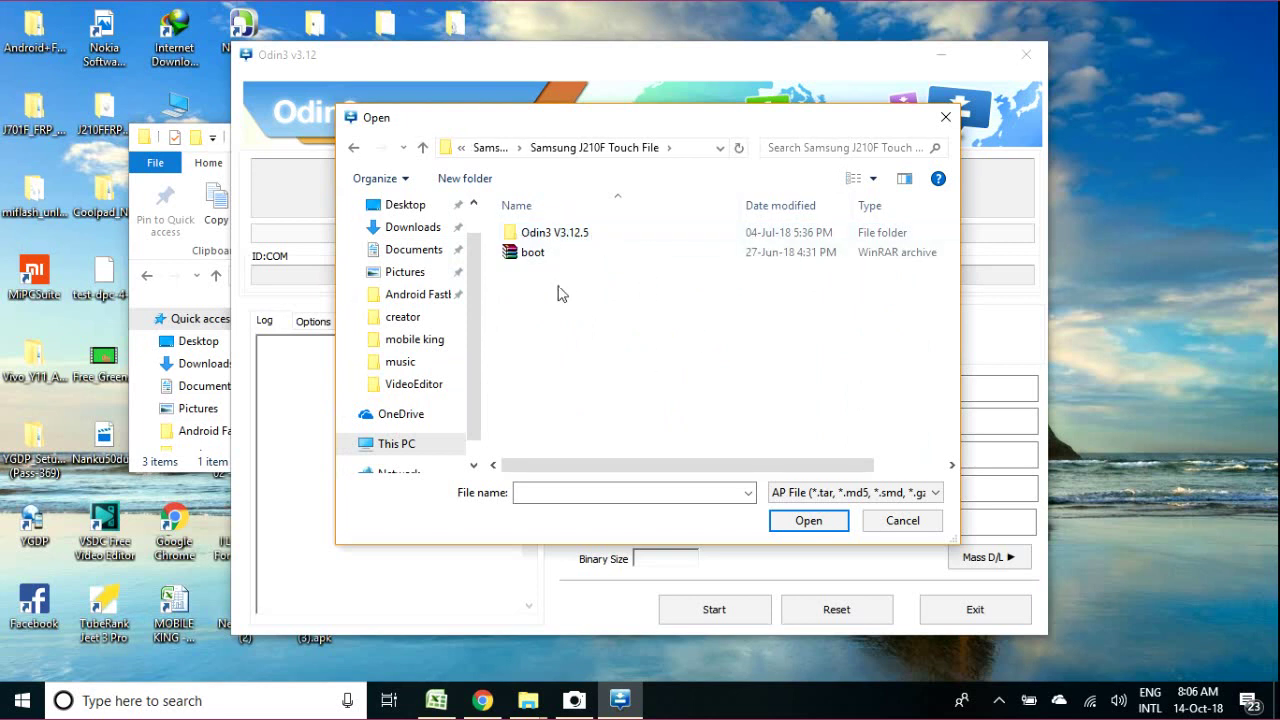
{"action": "double_click", "coordinate": [531, 254]}
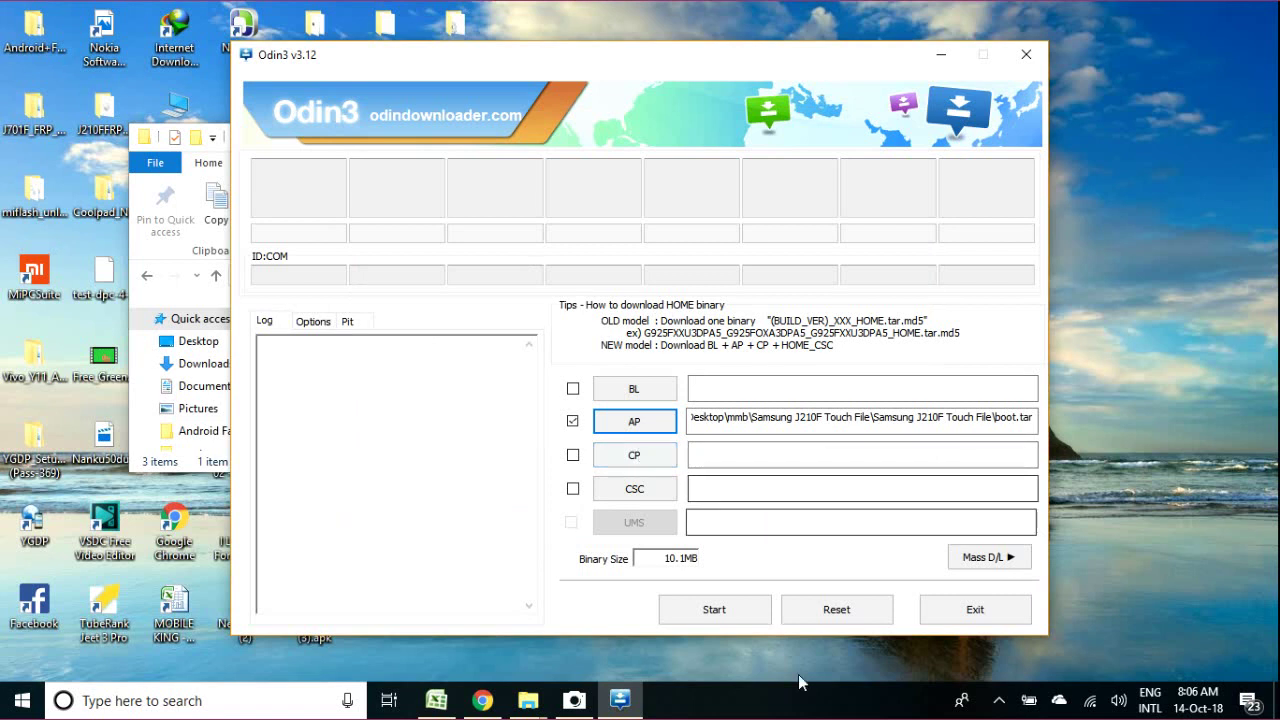
Restore the Camera window beside the repositioned Odin3 window and start flashing the boot file to the connected phone
{"action": "left_click", "coordinate": [575, 700]}
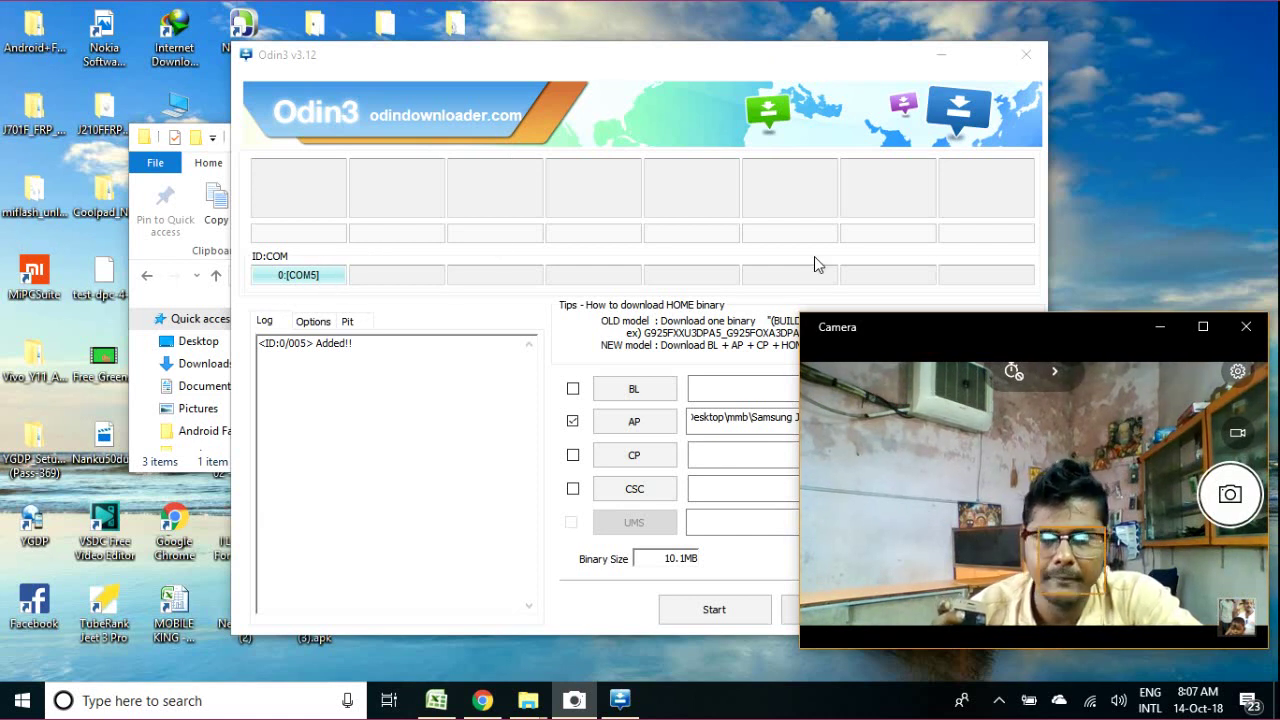
{"action": "left_click_drag", "start_coordinate": [705, 66], "coordinate": [585, 27]}
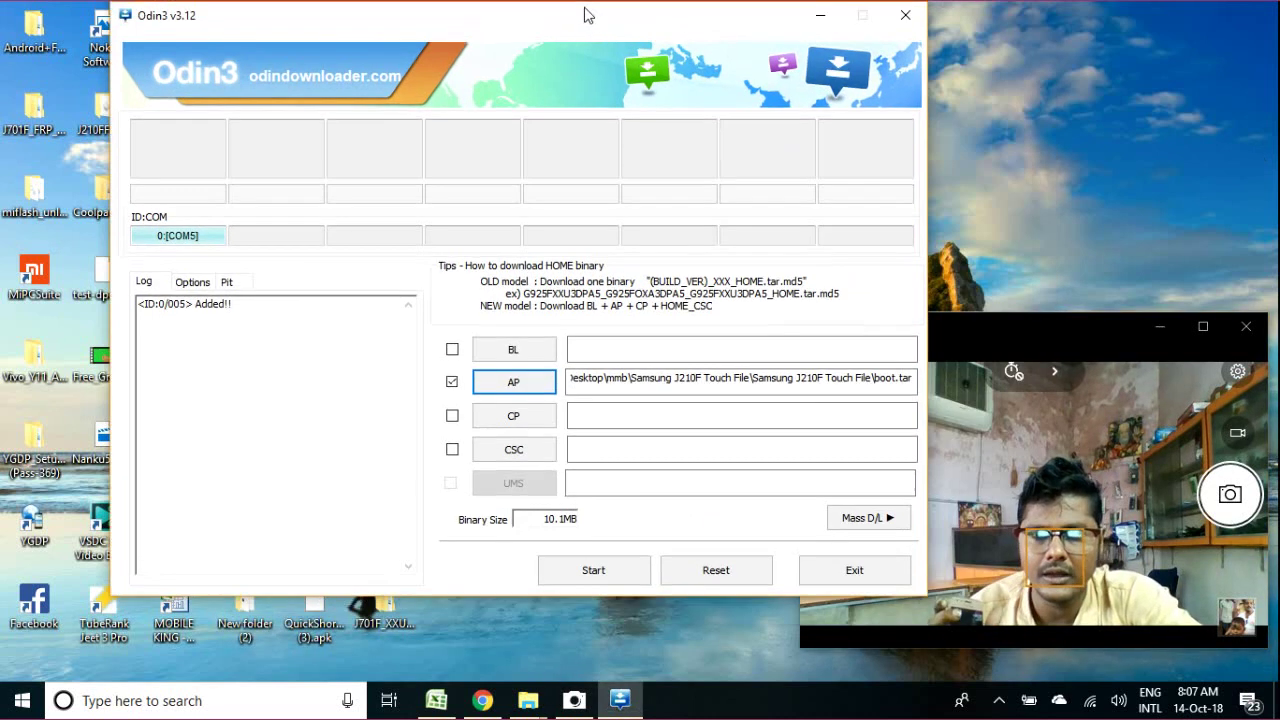
{"action": "left_click", "coordinate": [592, 578]}
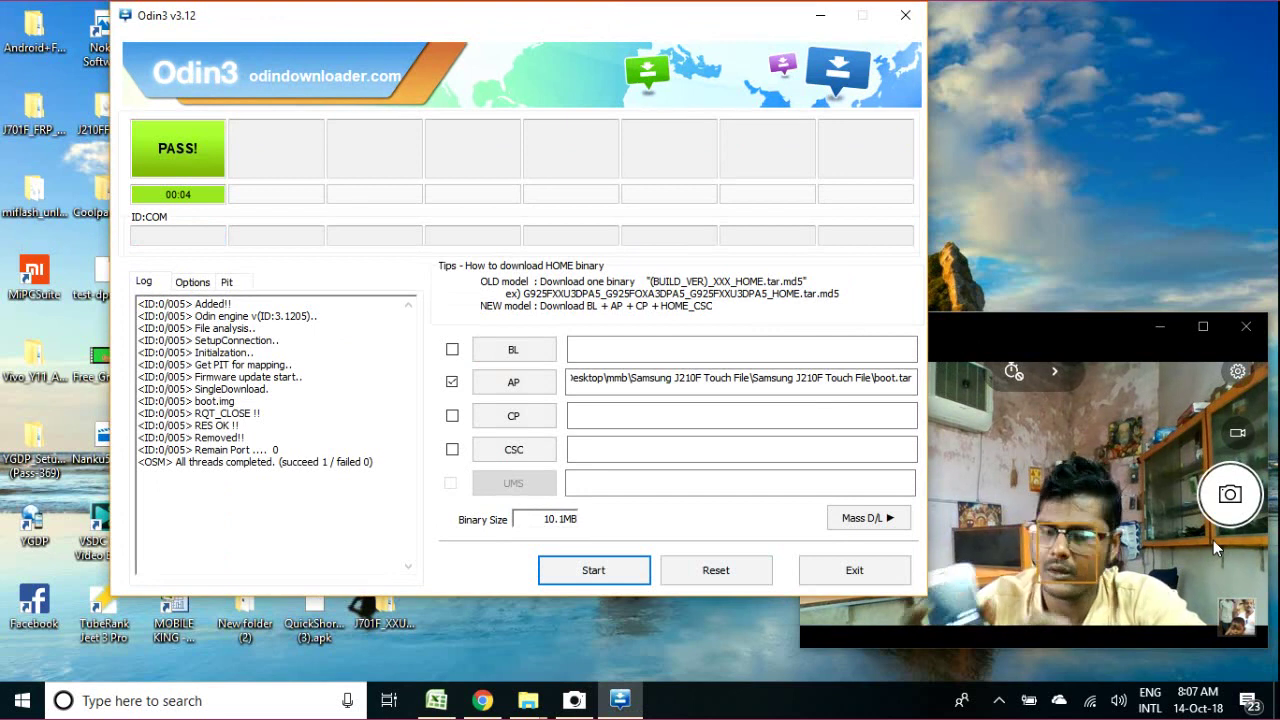
Minimize the Camera window and bring it back up over Odin3
{"action": "left_click", "coordinate": [1163, 330]}
{"action": "left_click", "coordinate": [1161, 328]}
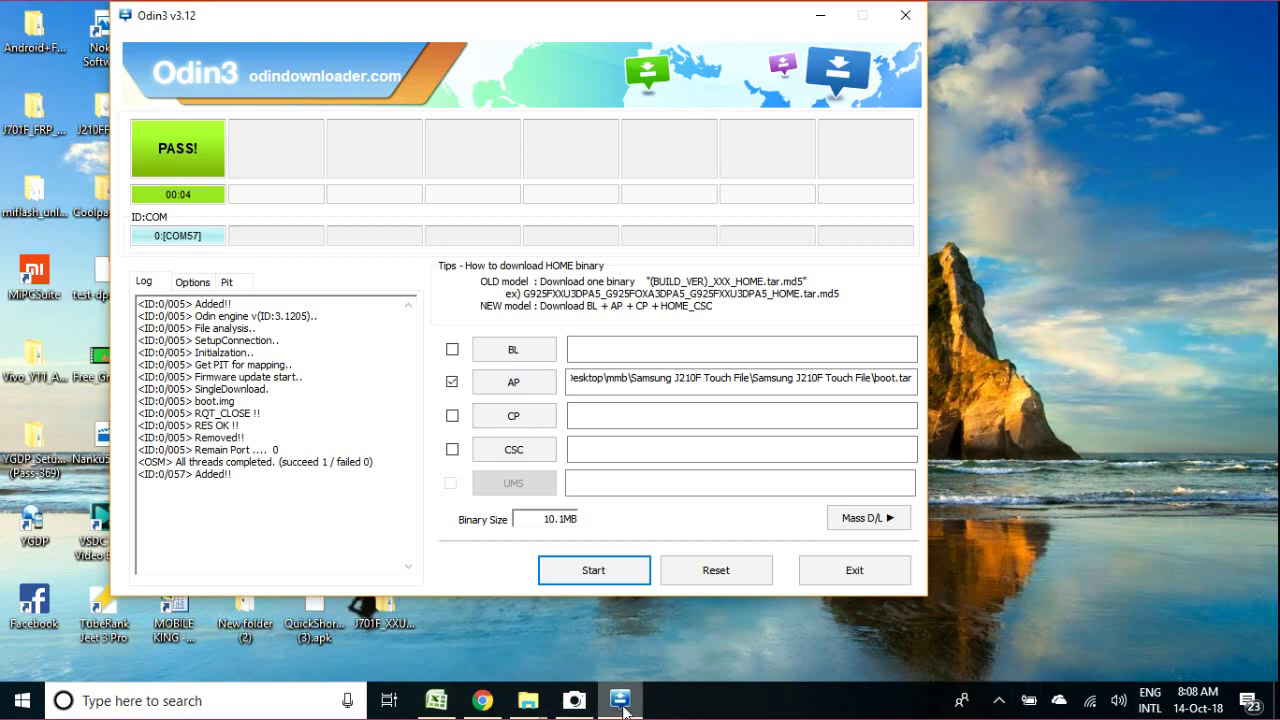
{"action": "left_click", "coordinate": [574, 700]}
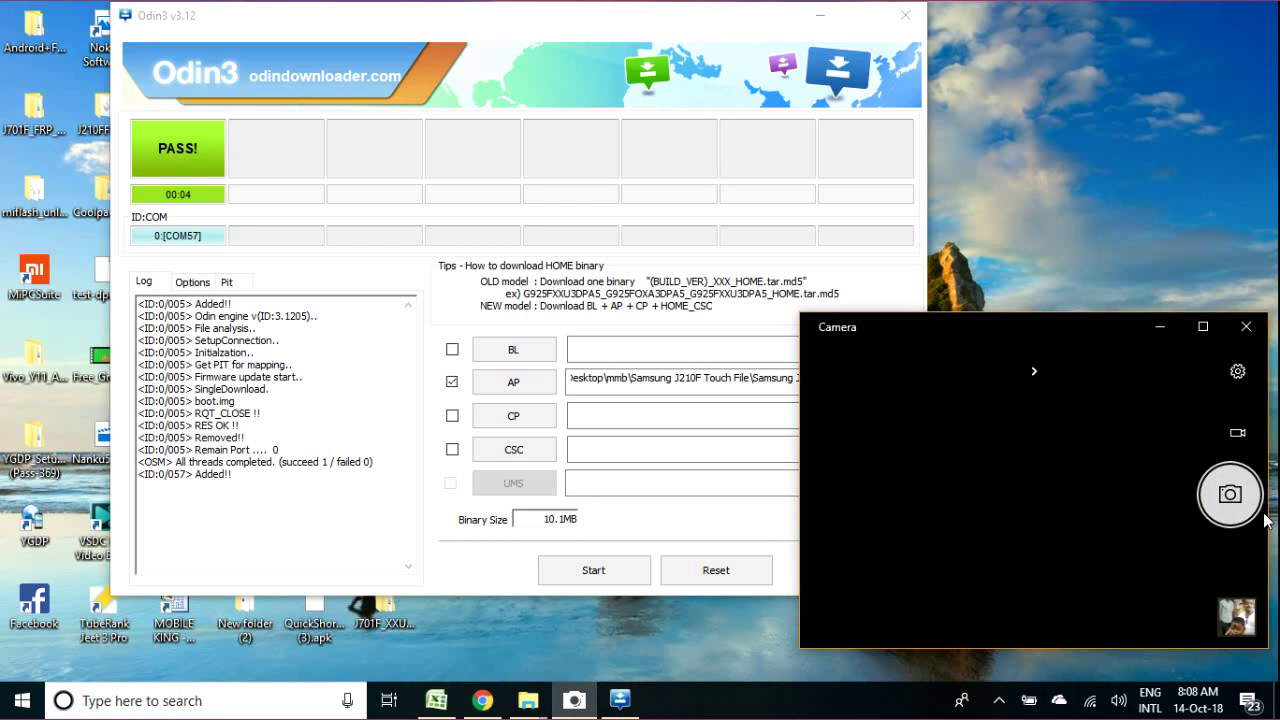